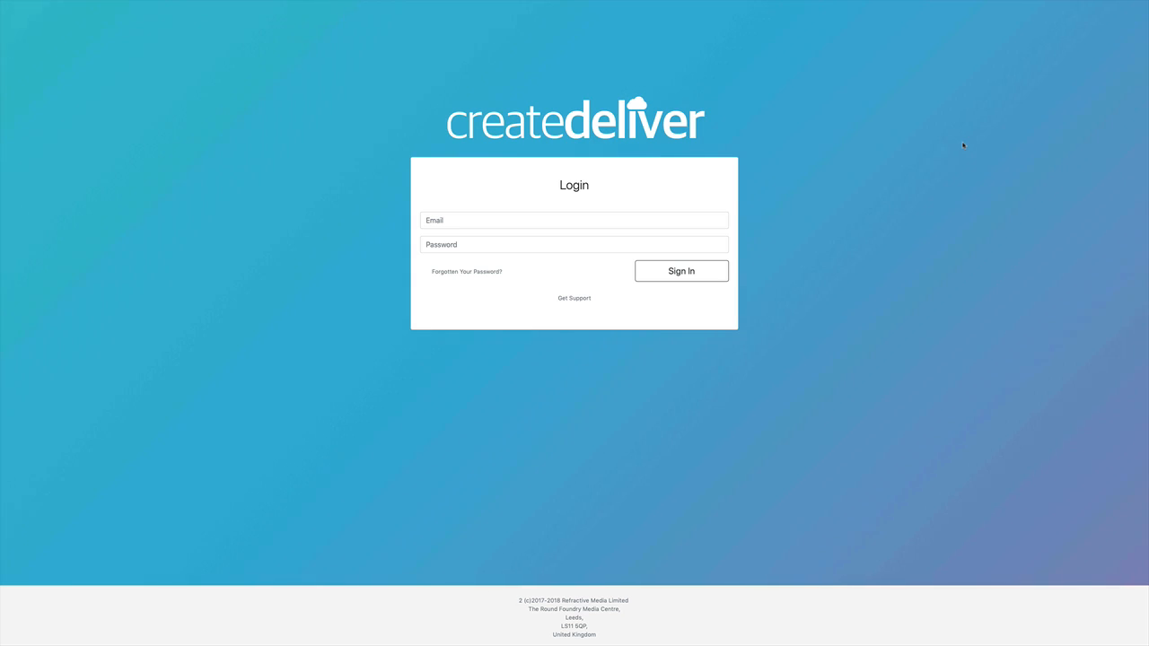
Sign in to the account with the saved admin username and password
click(487, 220)
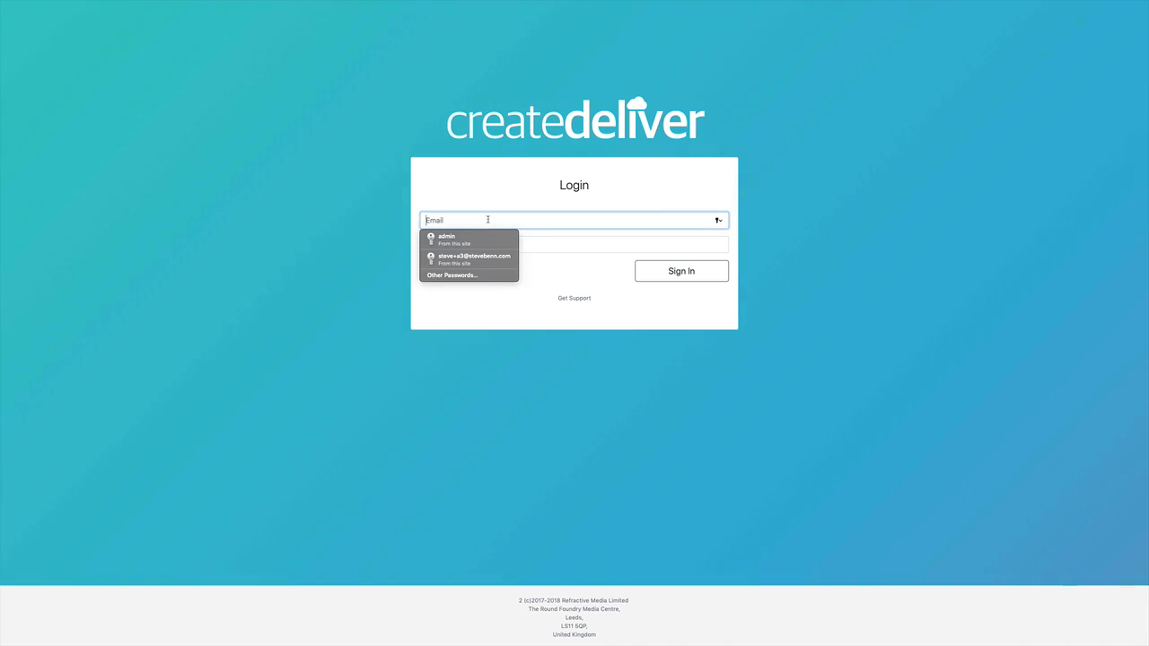
click(486, 237)
click(708, 271)
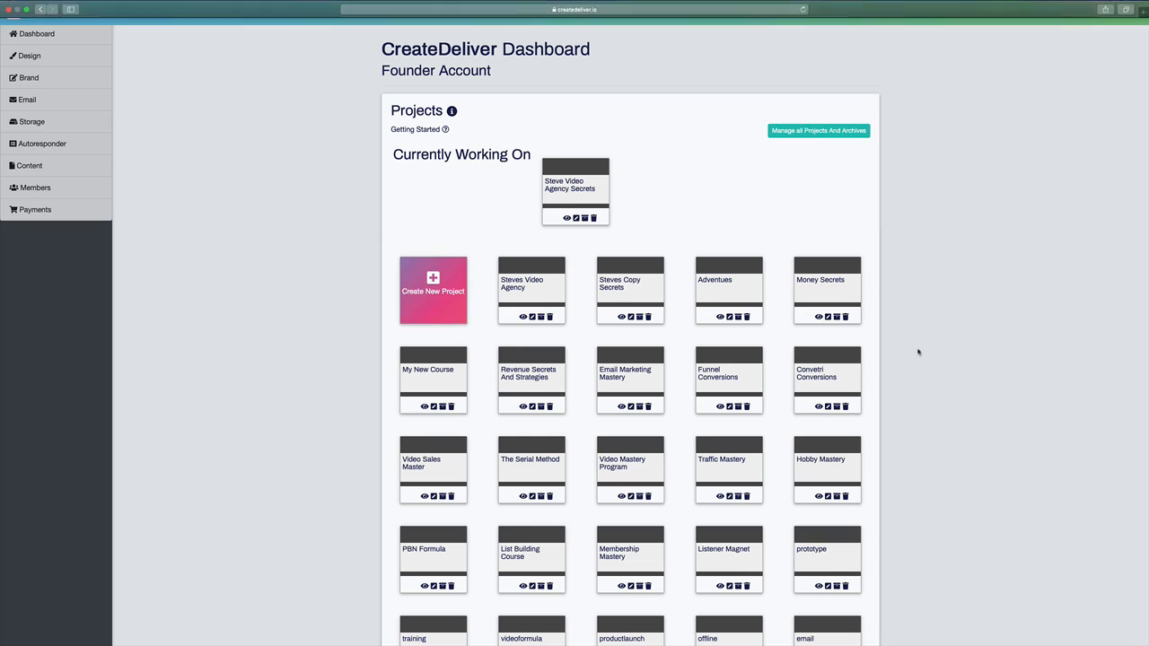
Start a new Paid For project and name the course "Steves Social Media Video"
click(436, 294)
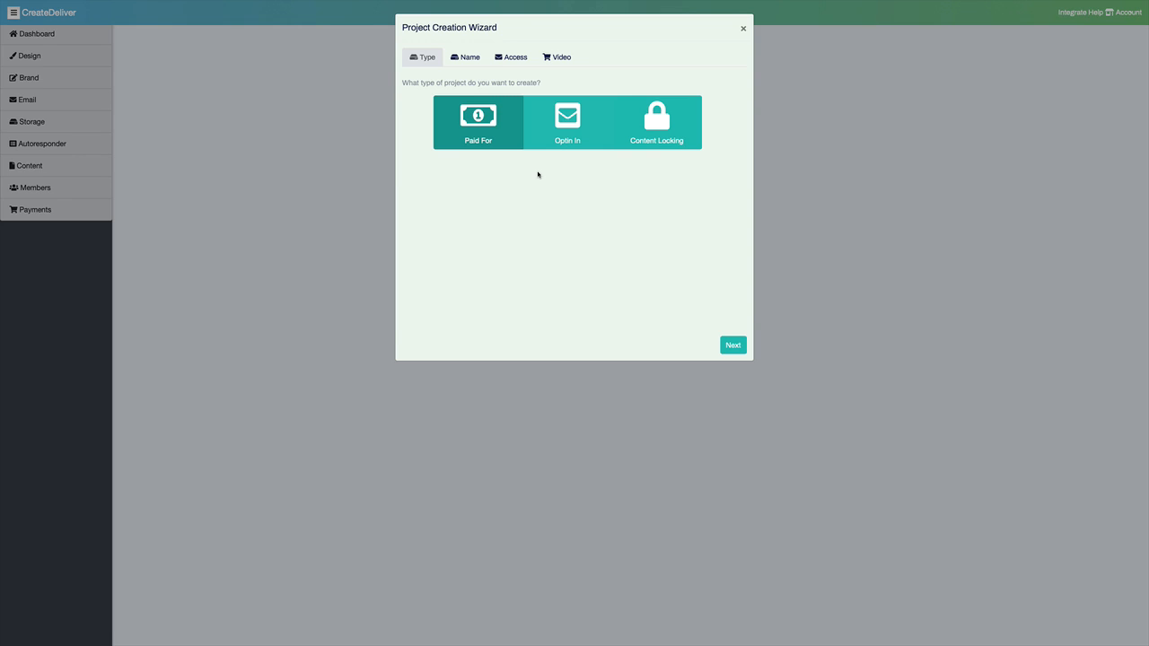
click(733, 346)
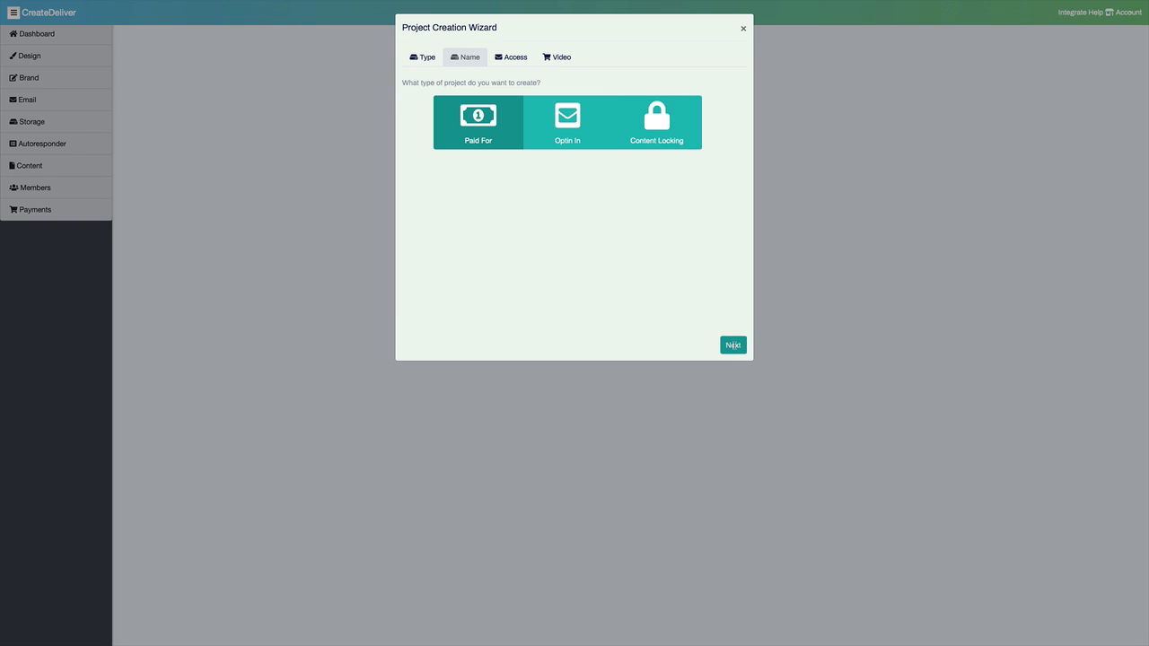
click(536, 82)
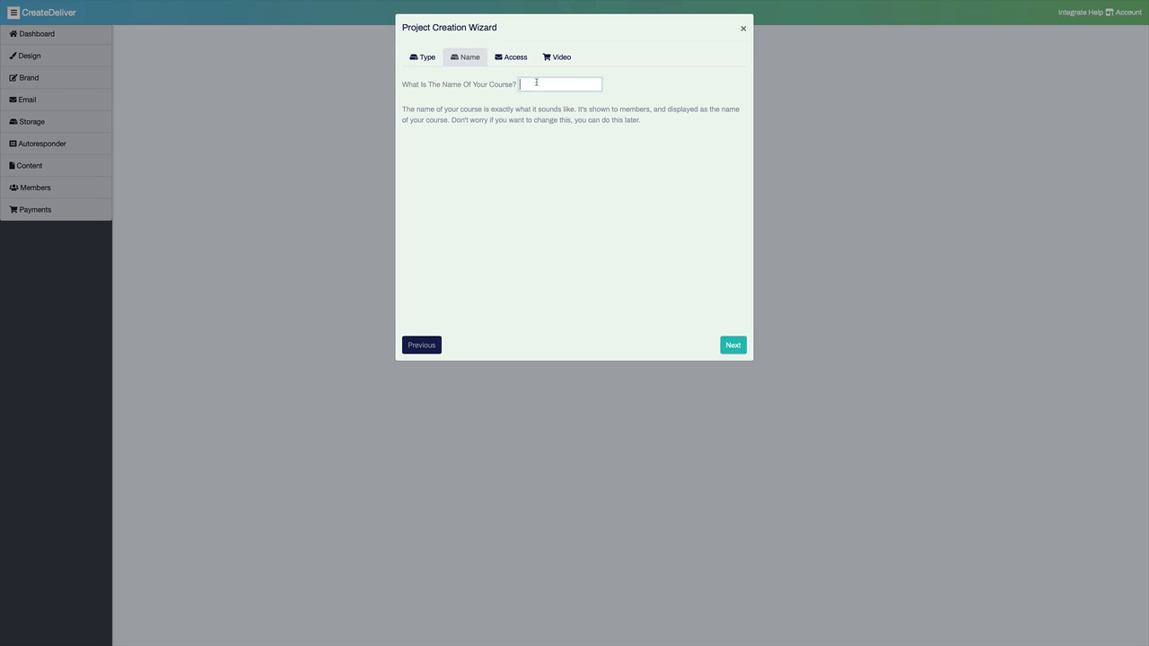
text(Steves Eoc)
key(BackSpace)
key(BackSpace)
key(BackSpace)
text(Social Media Video)
click(730, 344)
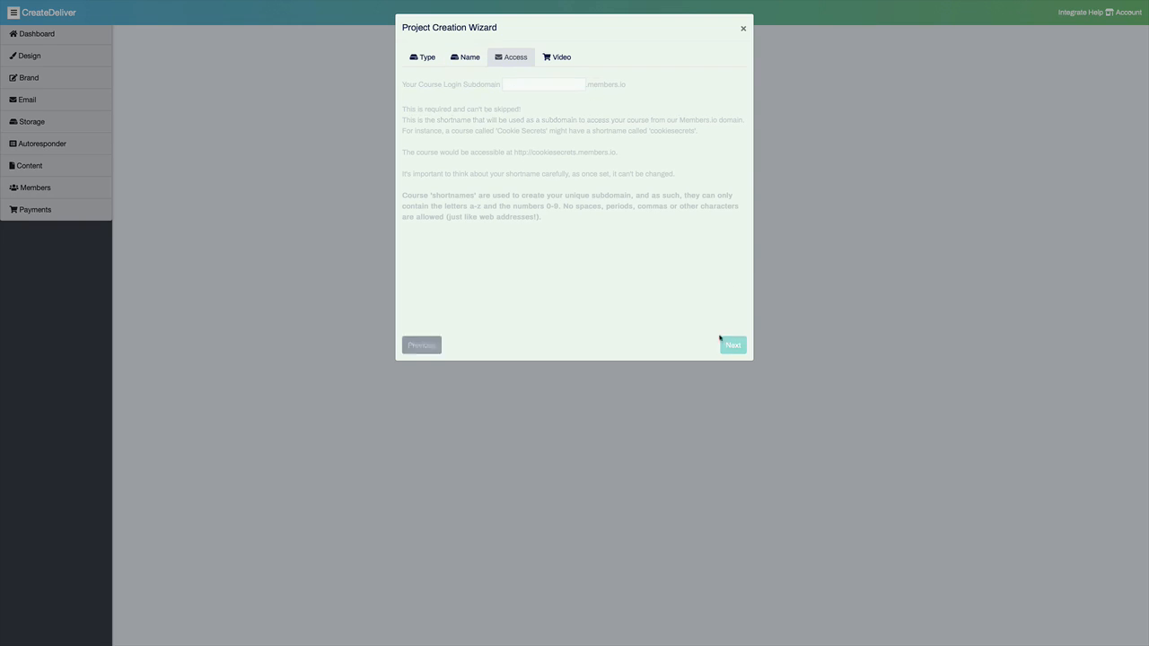
Set the course login subdomain to "stevessocialmedia" and submit the project so its lessons are autobuilt
click(539, 83)
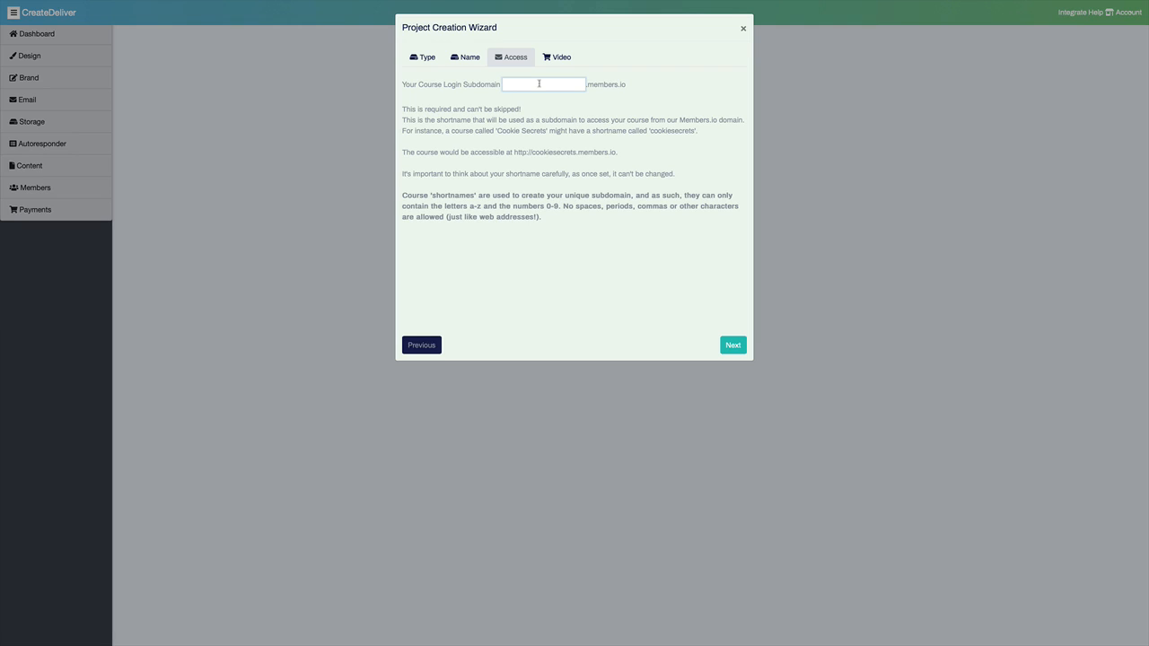
text(steve)
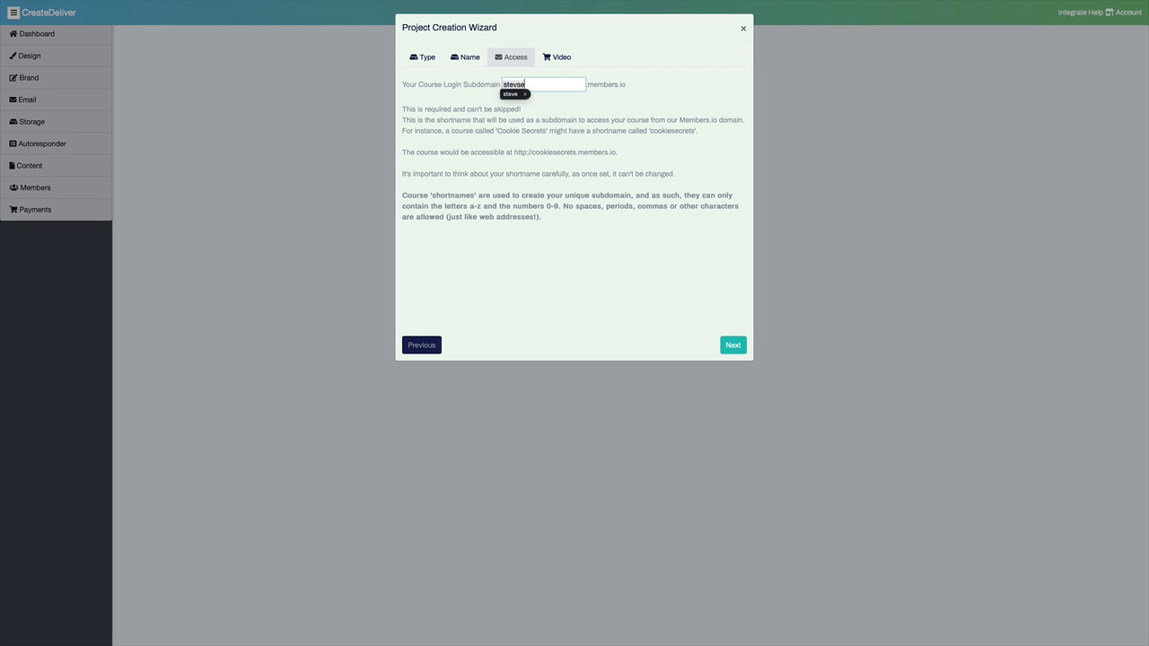
text(ssocialmedia)
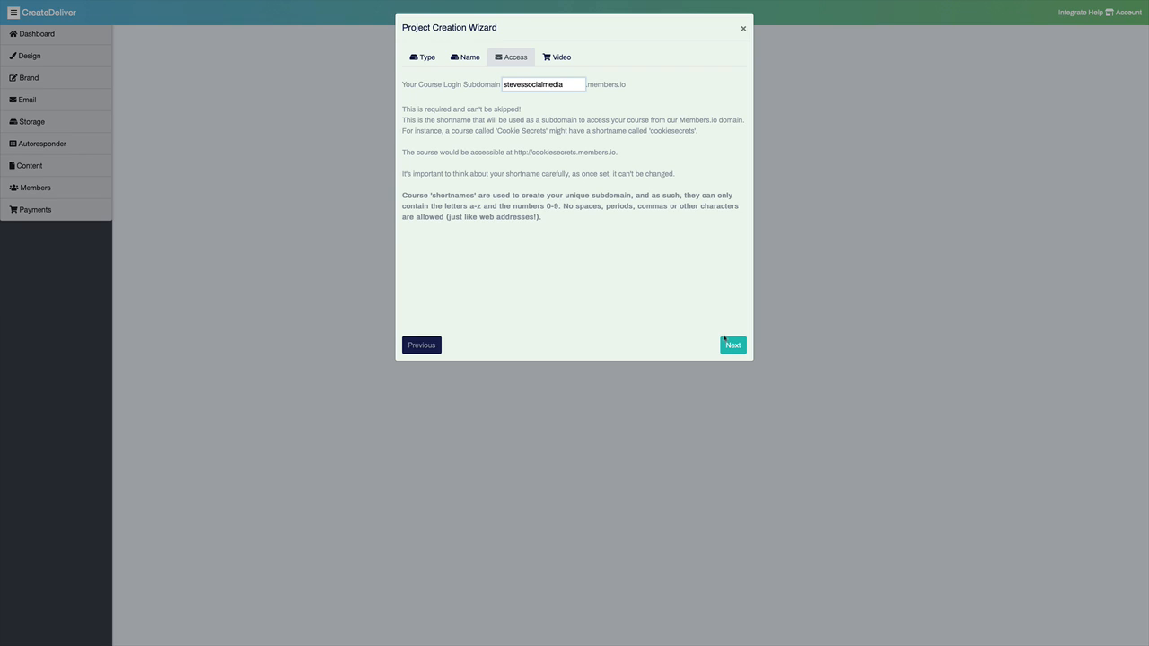
click(733, 345)
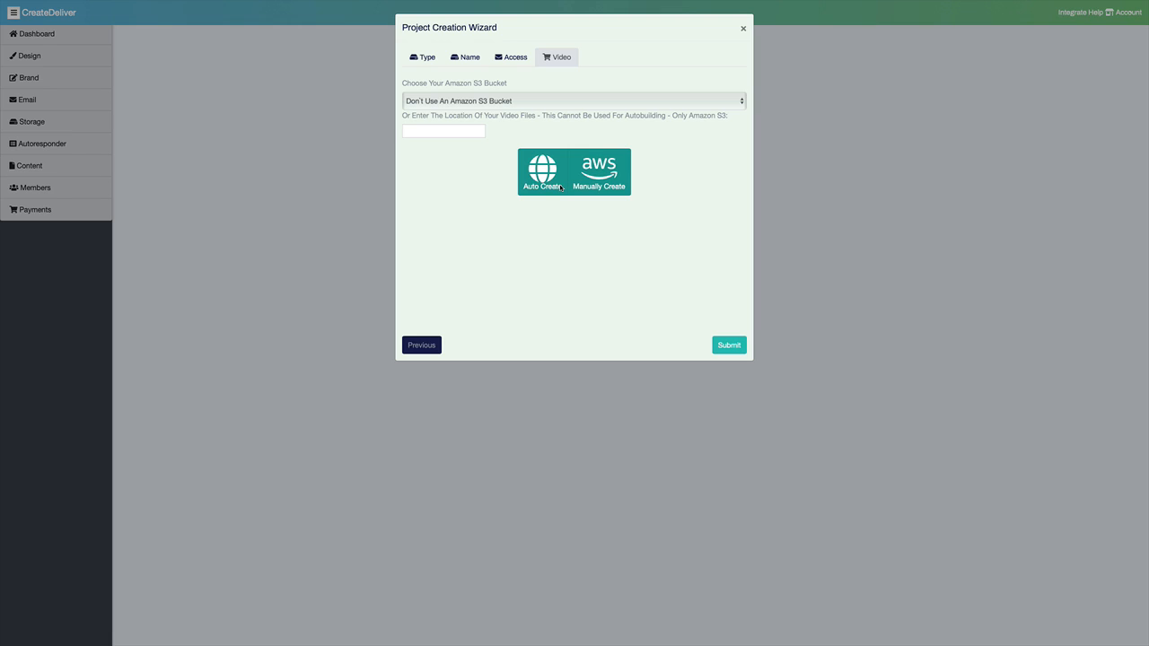
click(725, 346)
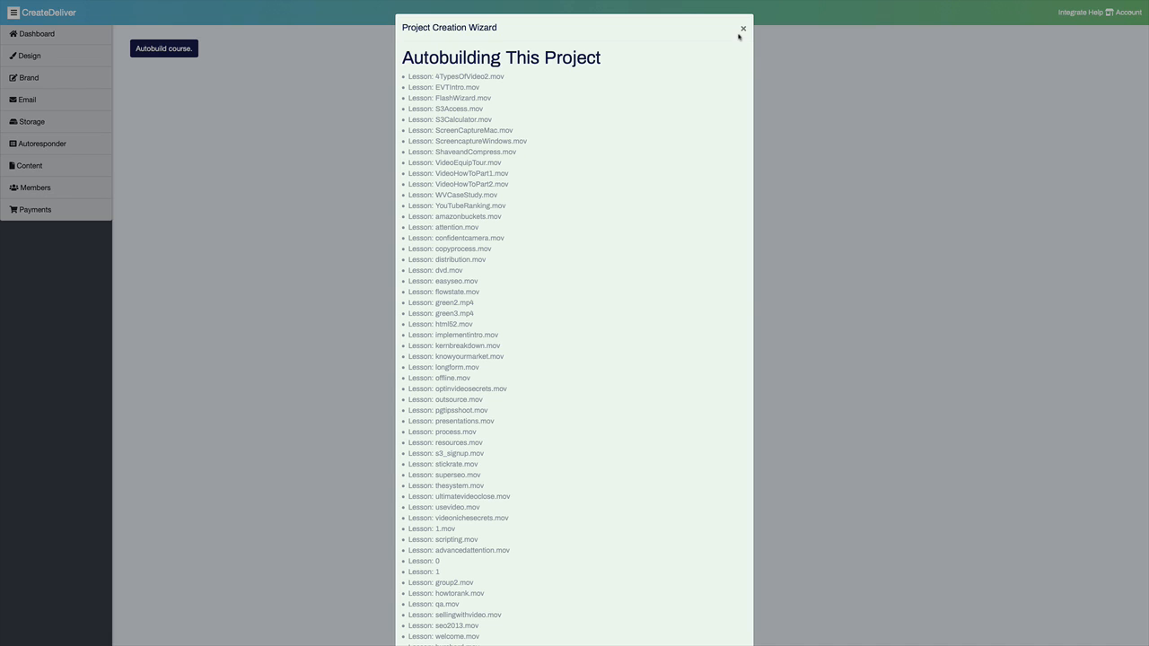
click(742, 29)
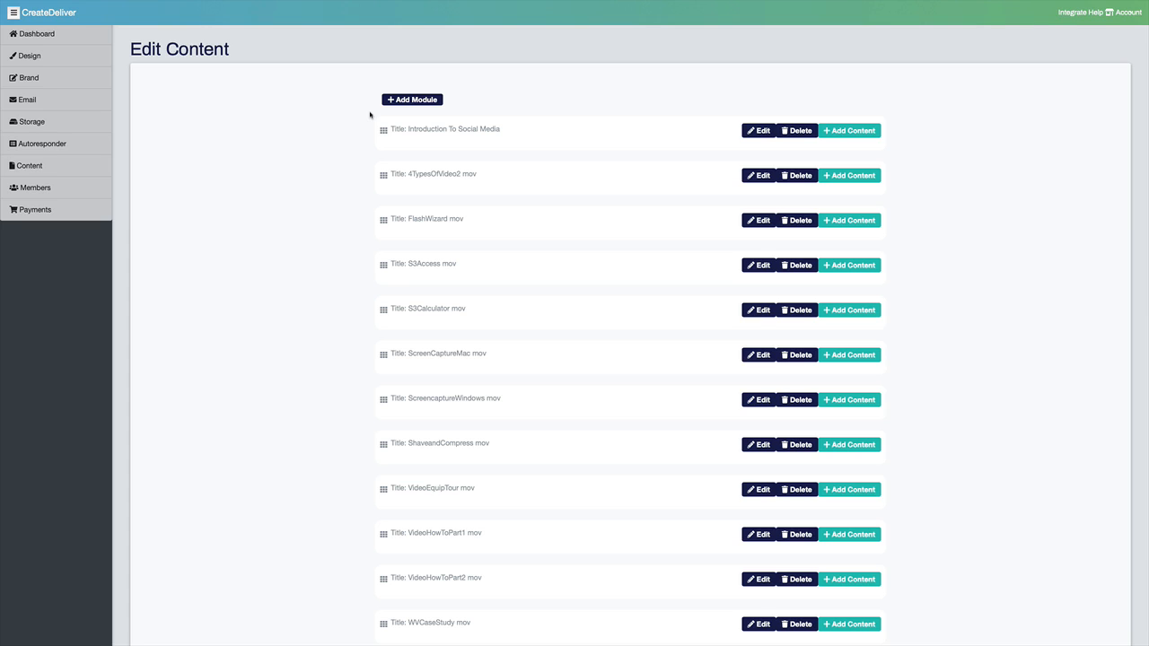
Rename the first module "Introduction To Social Media Module" and move it below the 4TypesOfVideo2 module
click(497, 130)
click(490, 130)
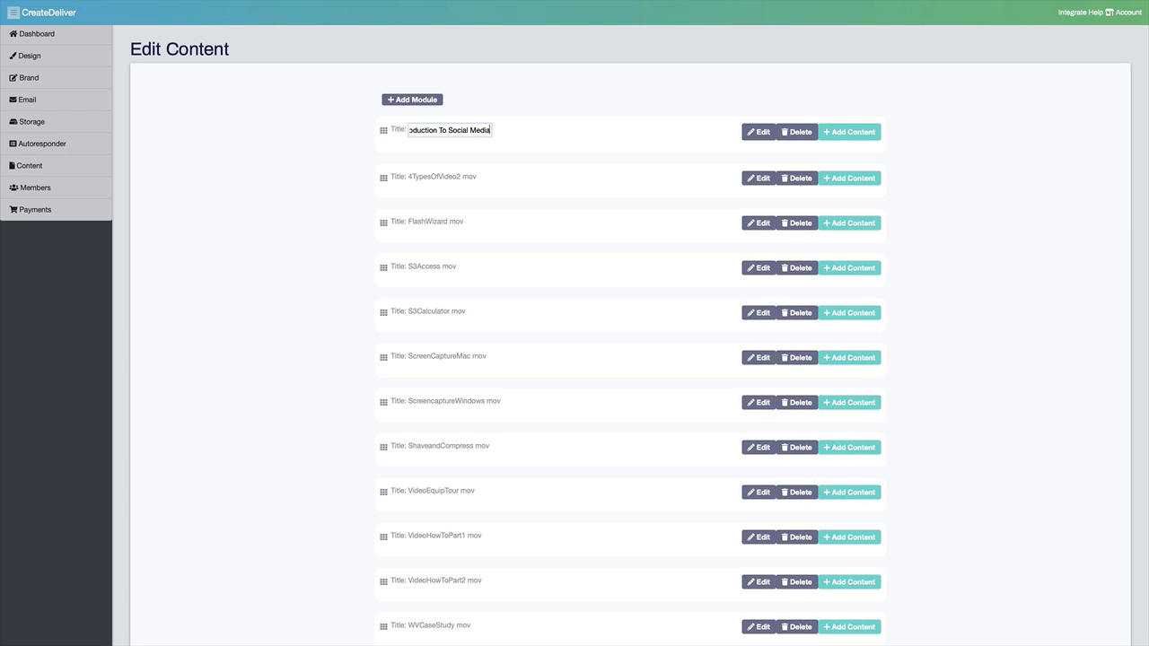
text(Module)
key(Return)
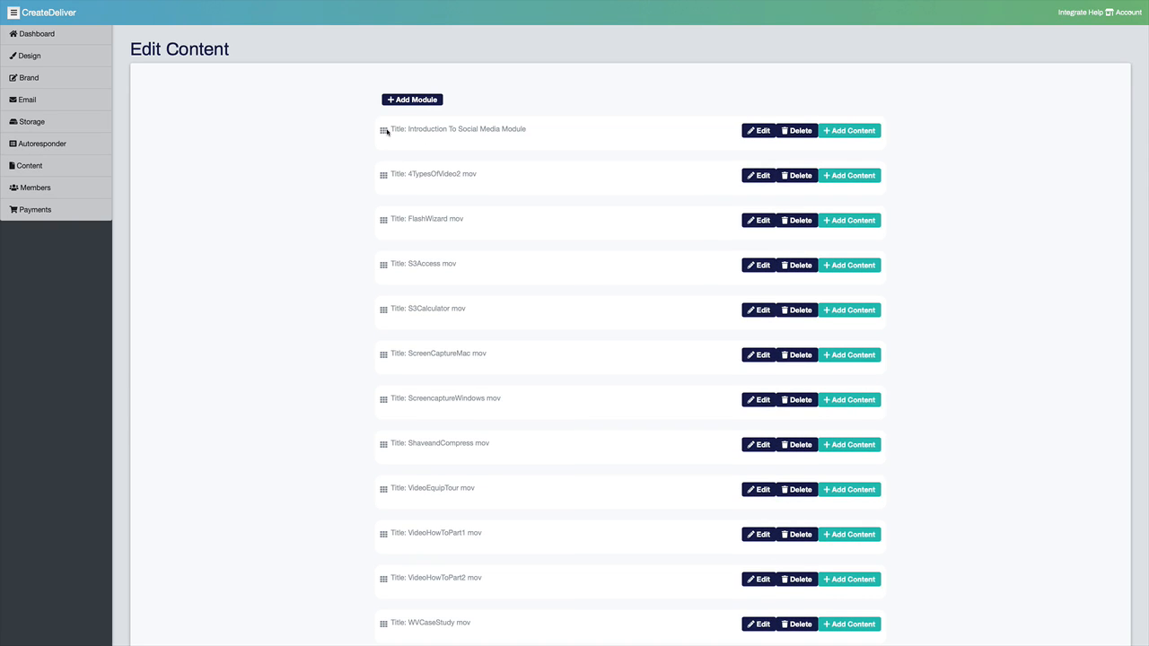
drag(383, 131, 383, 185)
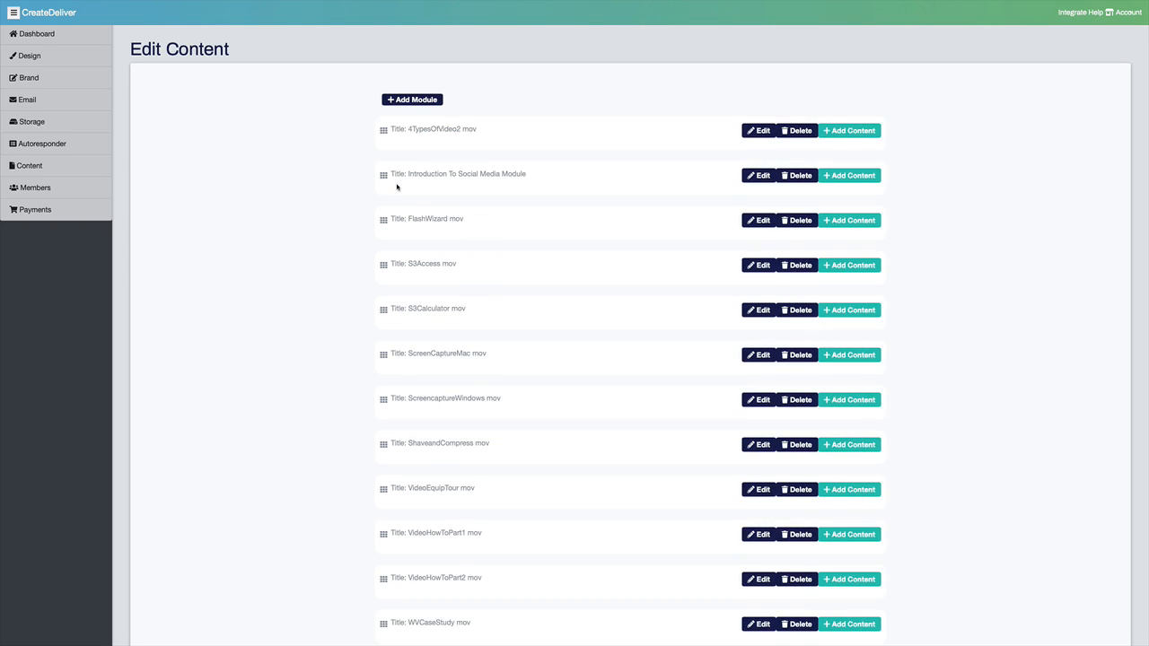
Set the Introduction To Social Media Module to Paid Upgrade Required and save the module
click(761, 176)
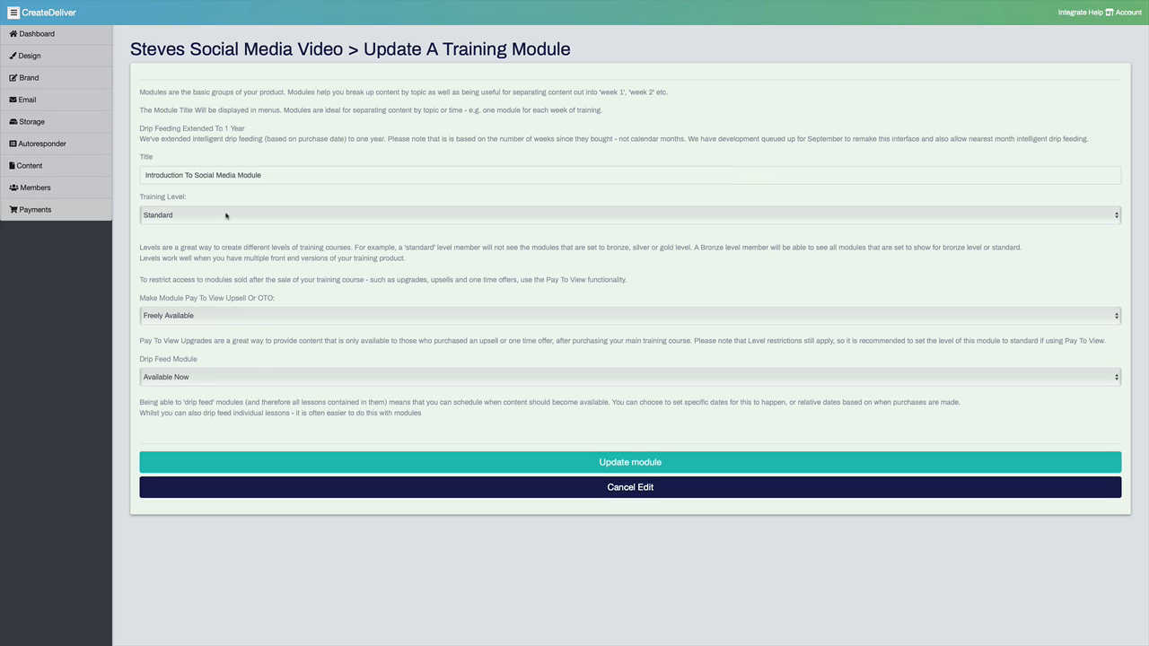
click(203, 315)
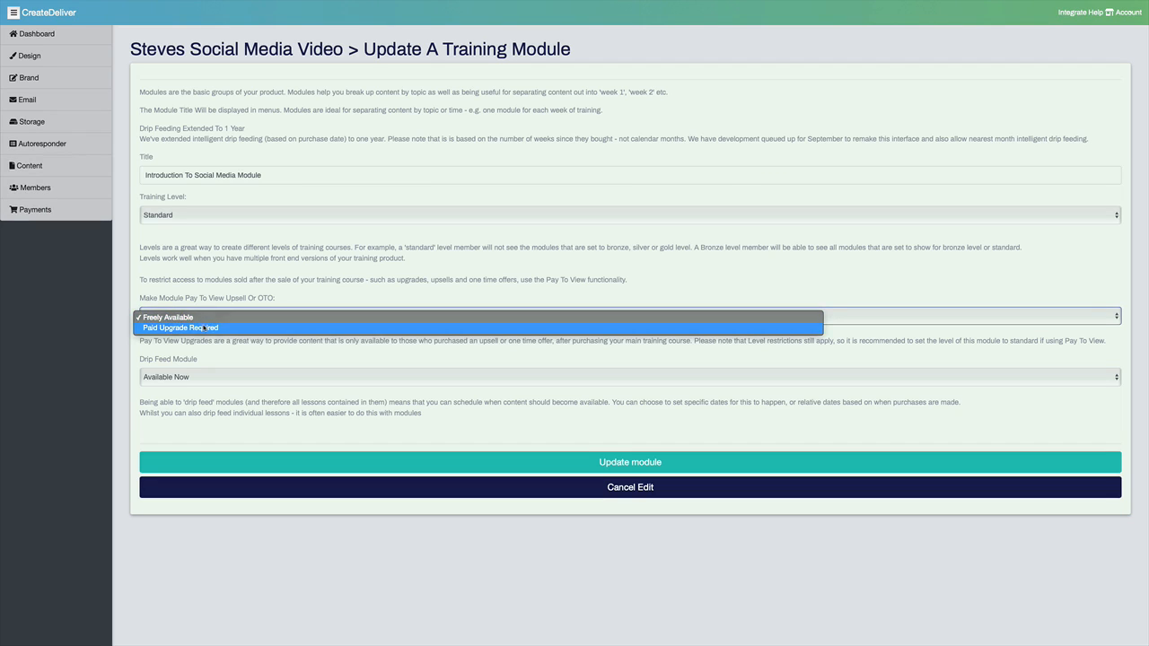
click(204, 327)
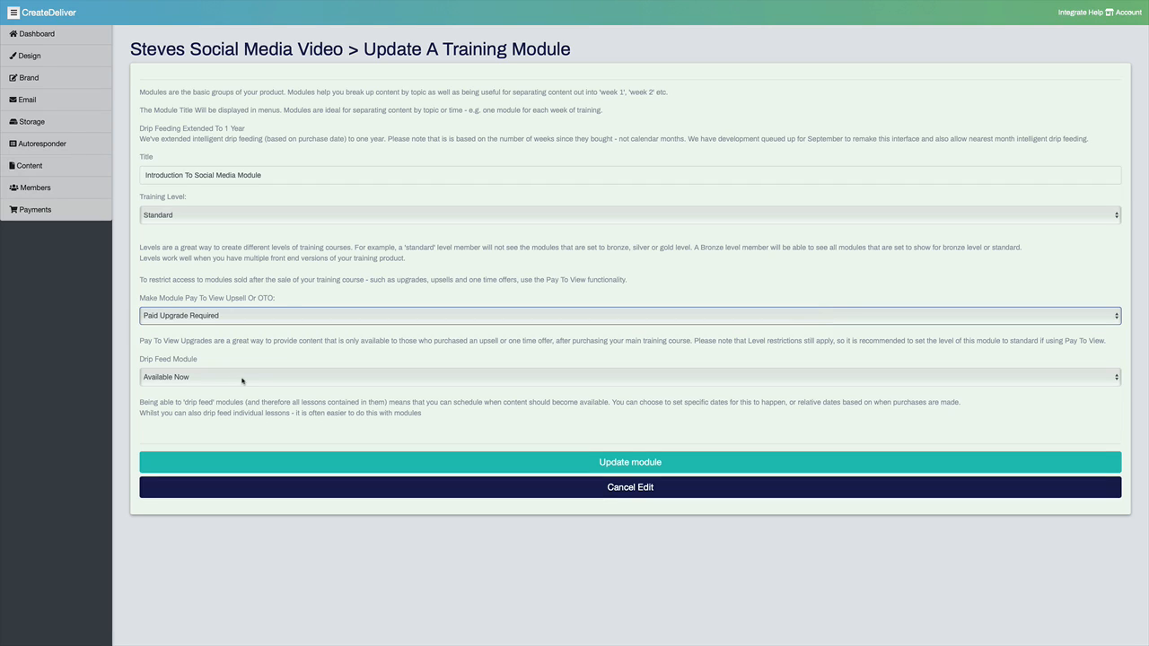
click(333, 463)
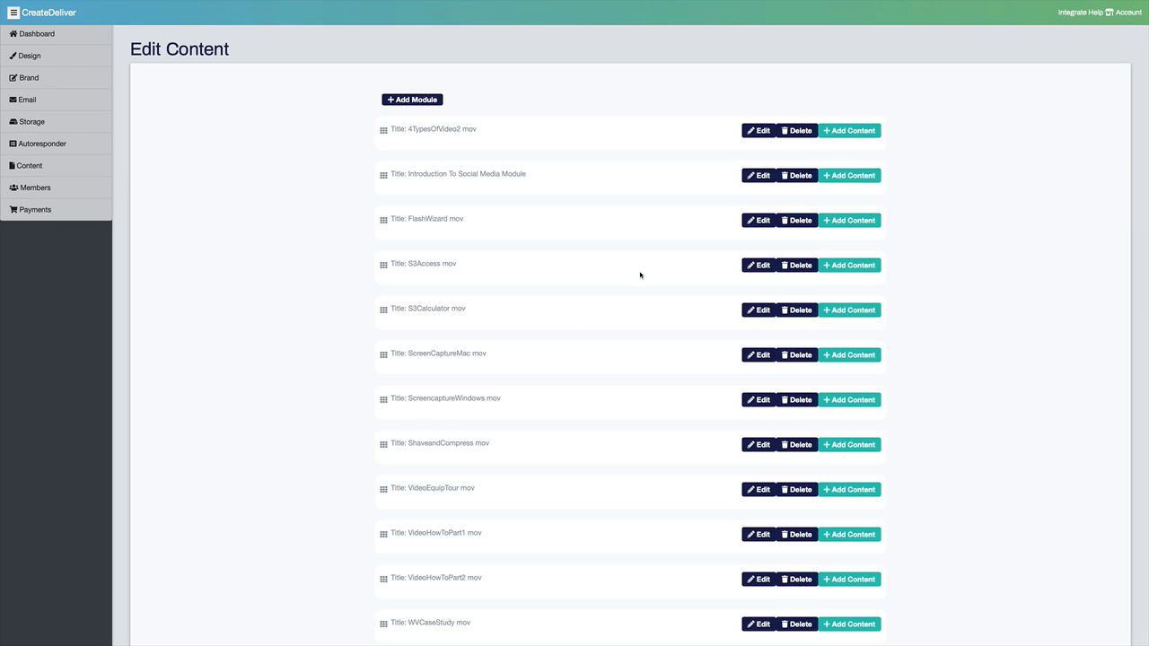
Start new content in the 4TypesOfVideo2 module, titled "Brand New Content", with EVTIntro.mov as its video
click(843, 131)
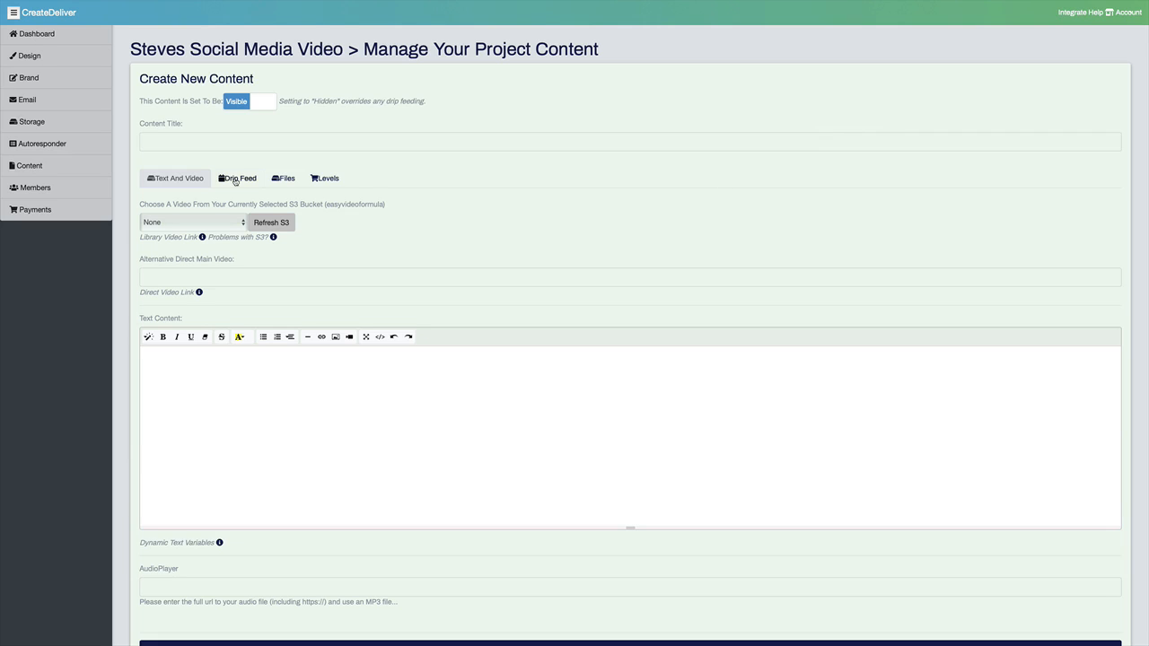
click(186, 143)
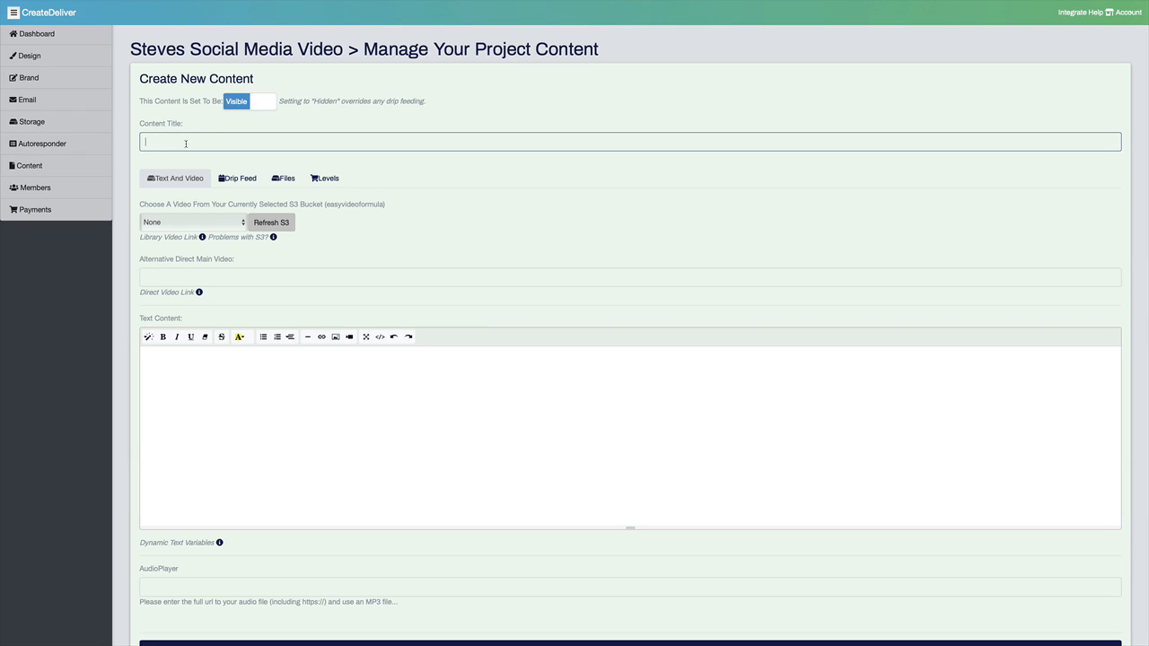
text(Brand New Content)
click(210, 222)
click(207, 245)
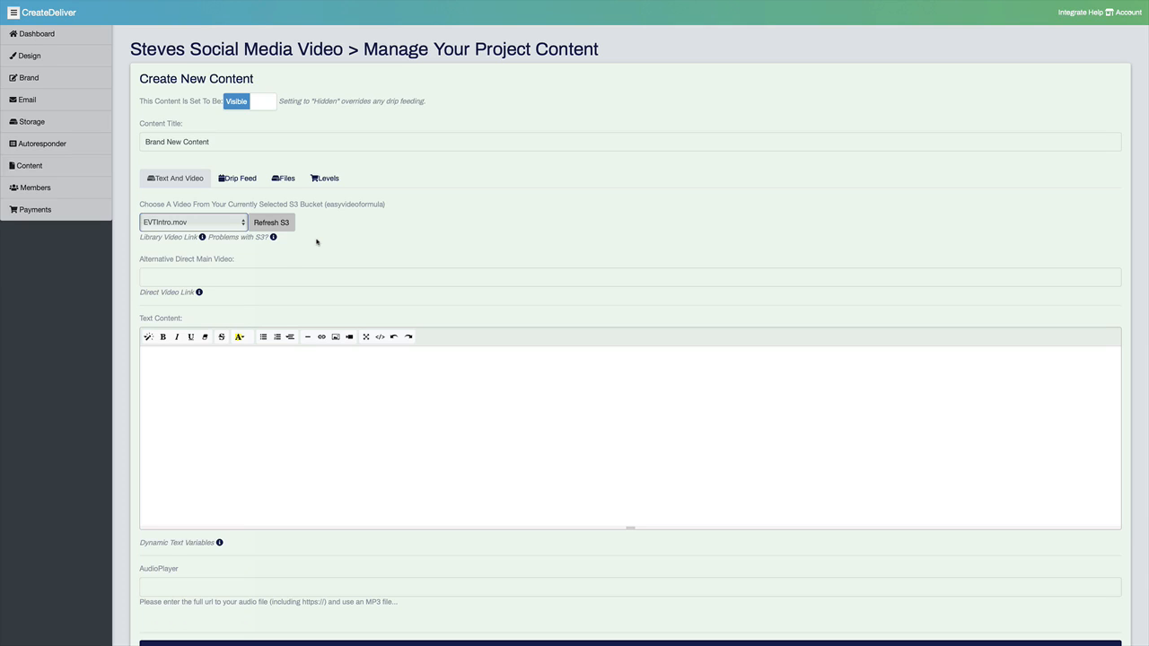
Enter "Add some test content." as the text content of the new lesson
click(220, 362)
text(Add some test conetnt)
key(BackSpace)
key(BackSpace)
key(BackSpace)
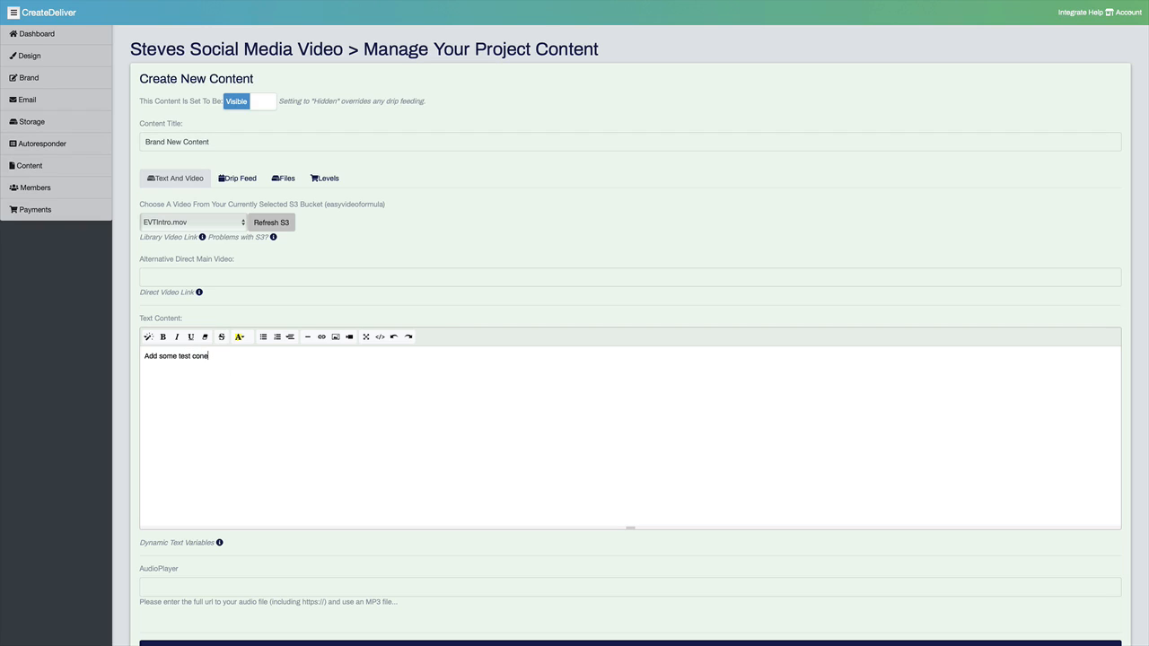
key(BackSpace)
text(tent.)
Review the drip feeding availability options for the new content
click(241, 178)
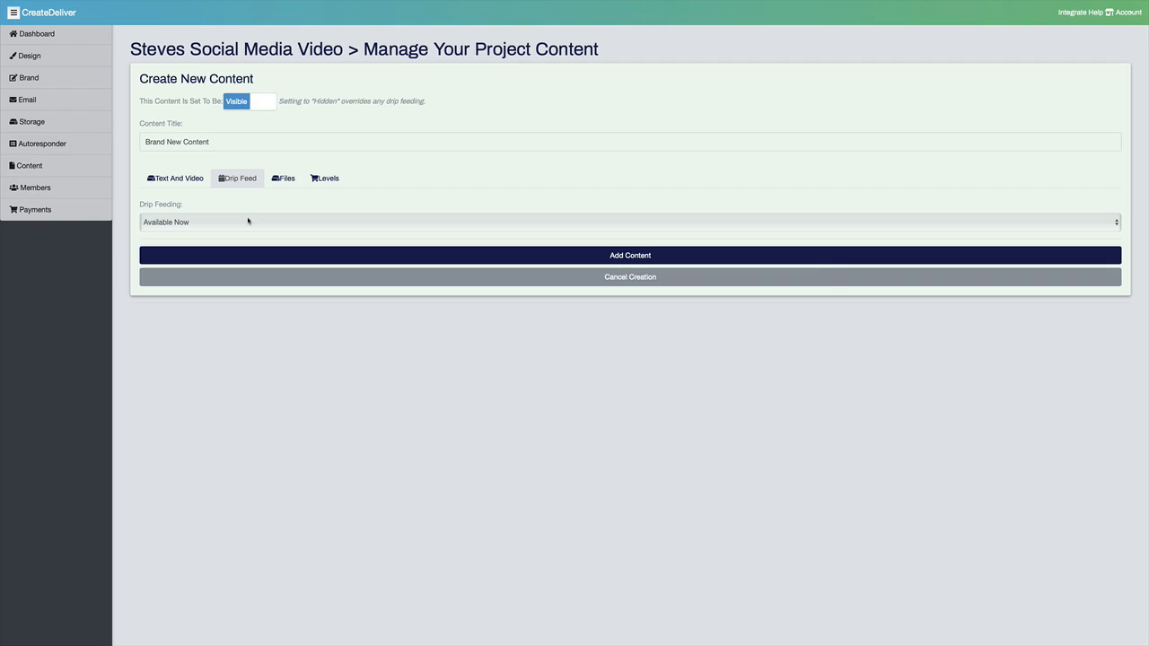
click(248, 221)
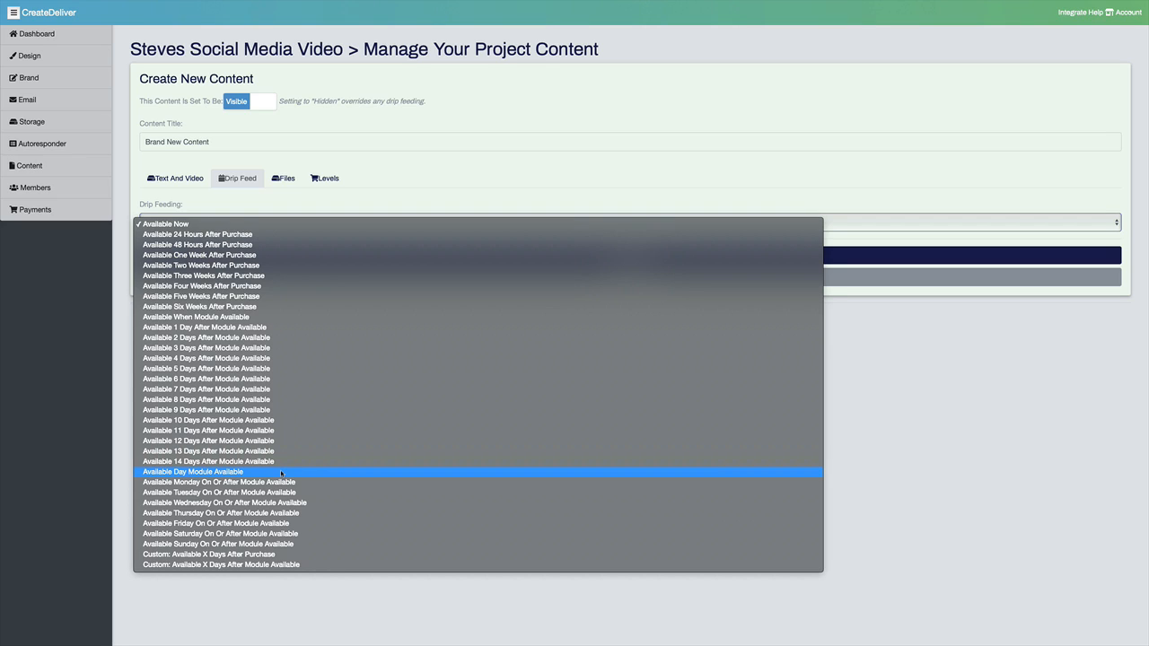
click(410, 198)
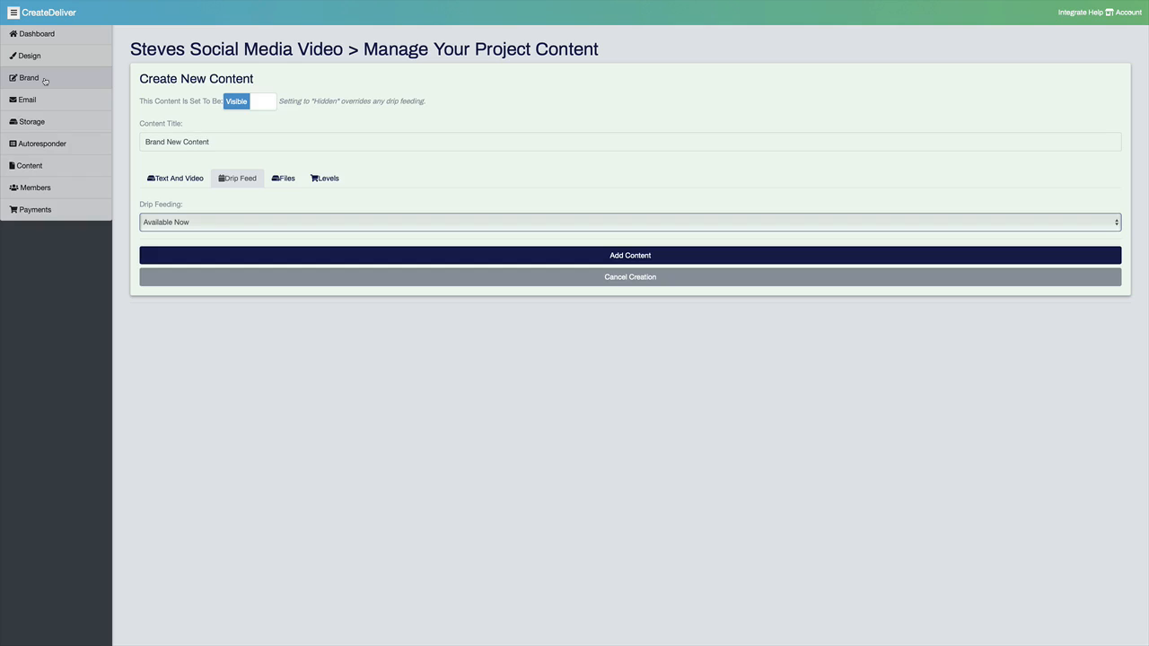
In the project's storage settings, choose the 14 Days drip-feed exemption, and open the welcome email template
click(41, 122)
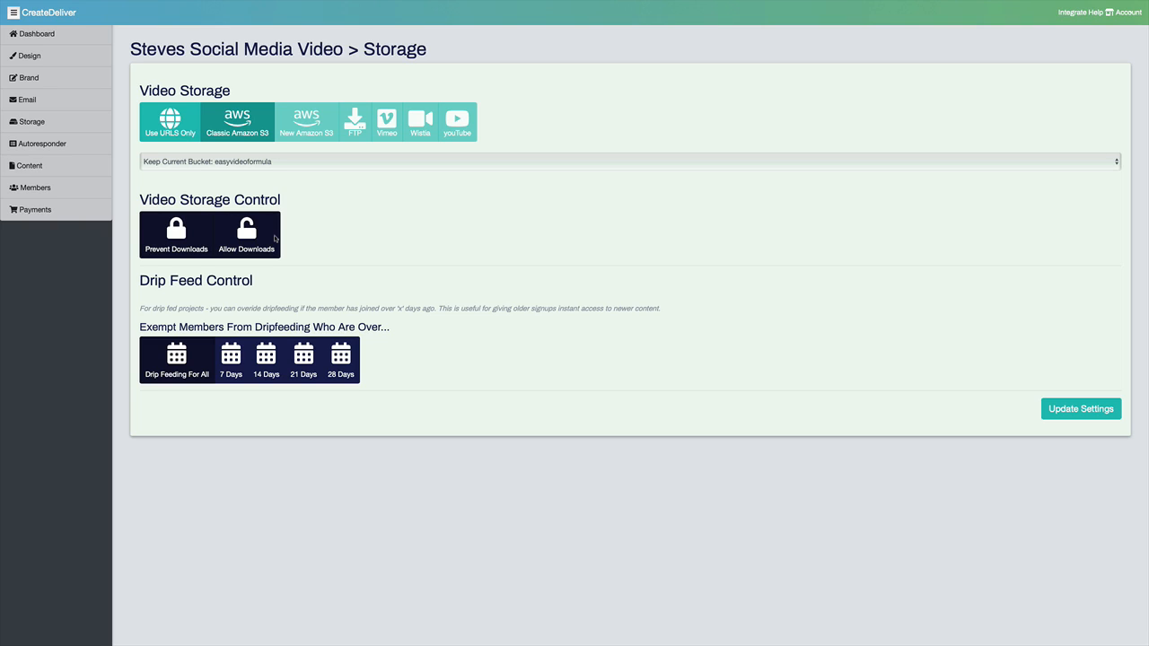
click(271, 362)
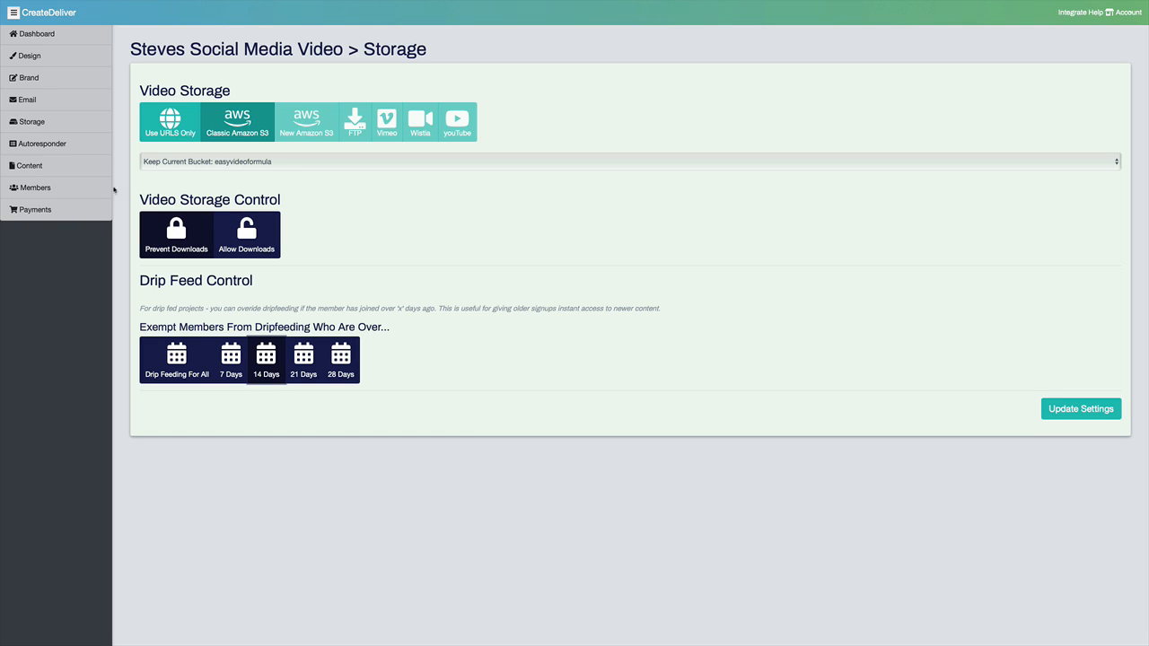
click(81, 109)
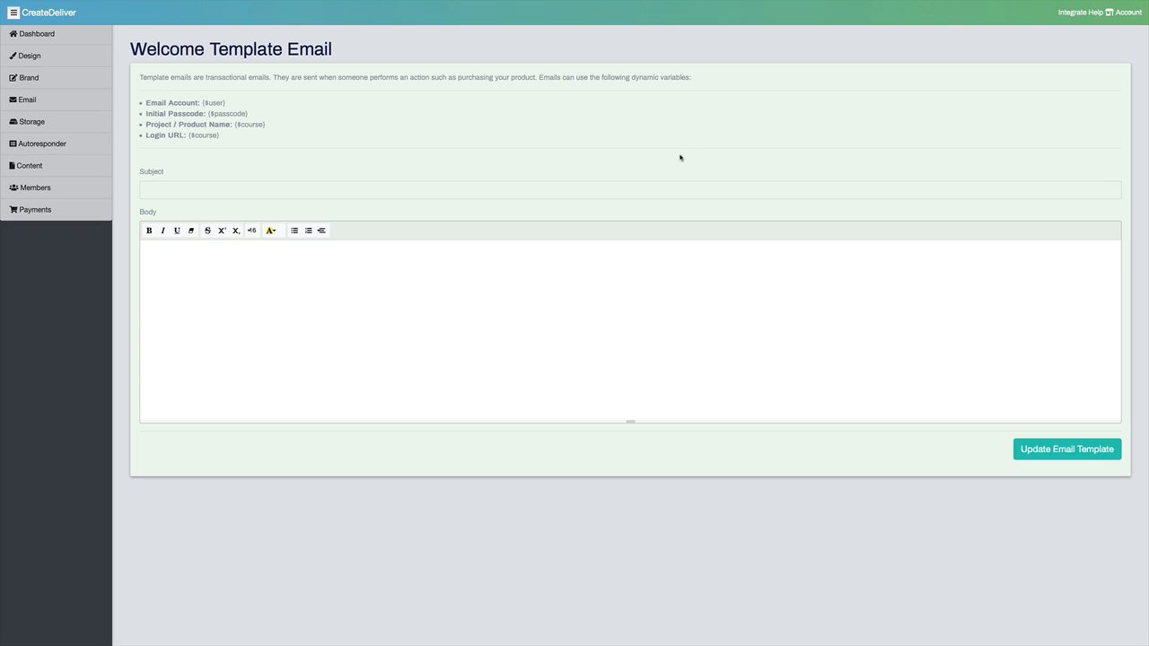
Start a new member account and set its Introduction To Social Media Module upgrade to Purchased
click(41, 190)
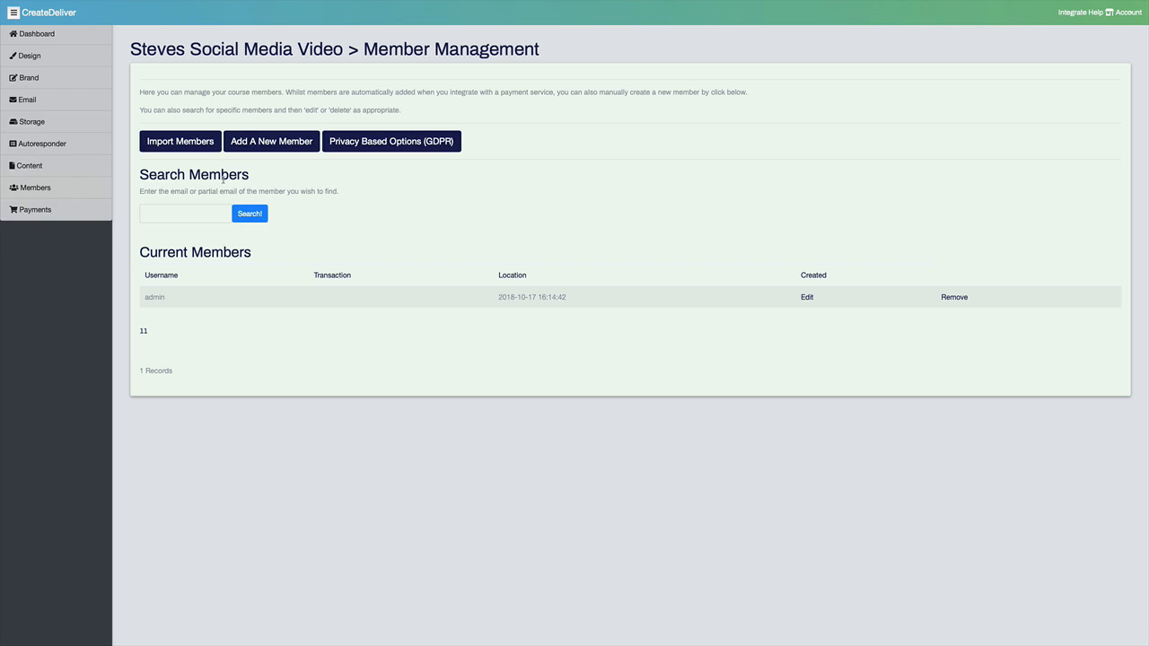
click(259, 141)
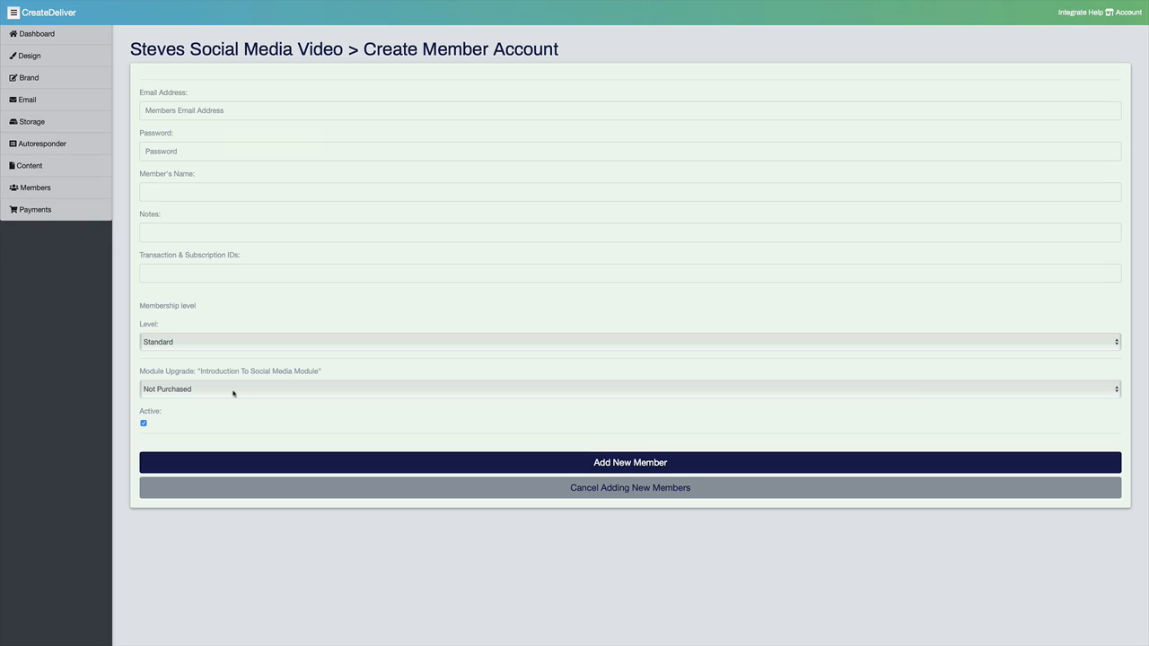
click(234, 392)
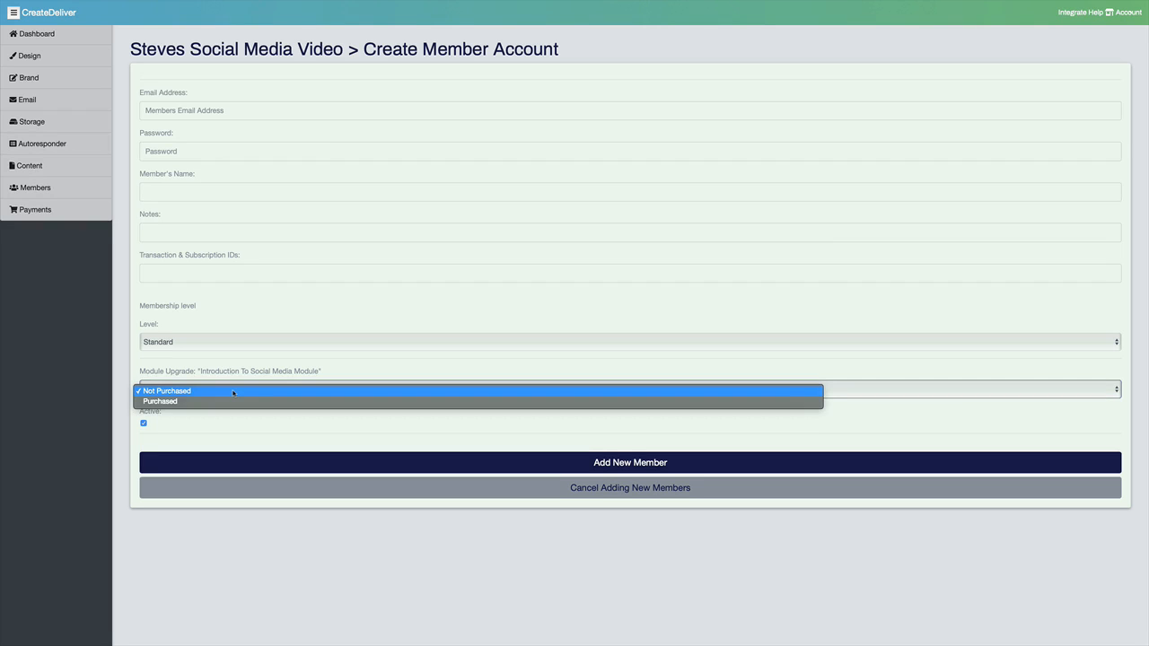
click(236, 402)
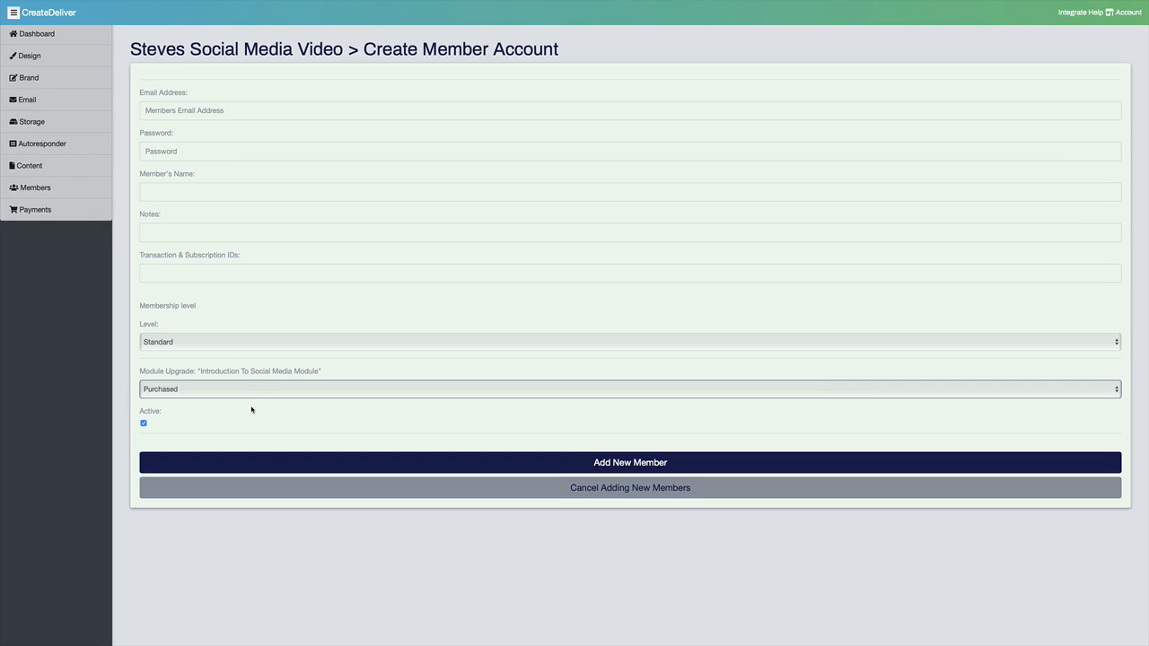
Examine the project's branding and design settings, including the available Google fonts
click(56, 89)
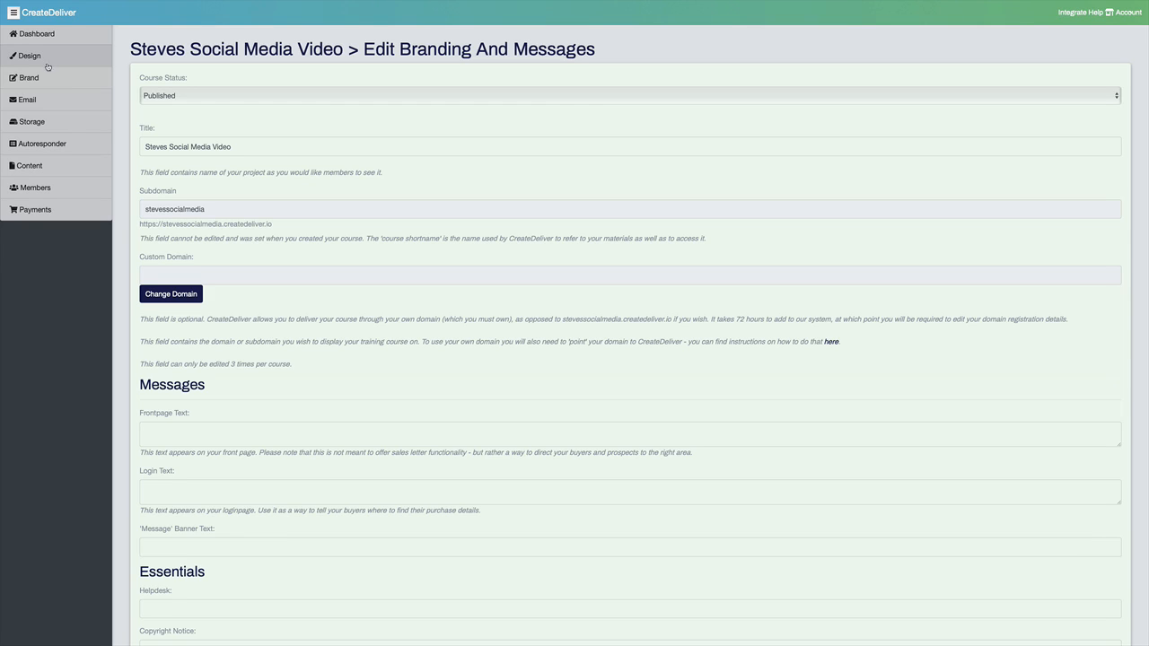
click(48, 66)
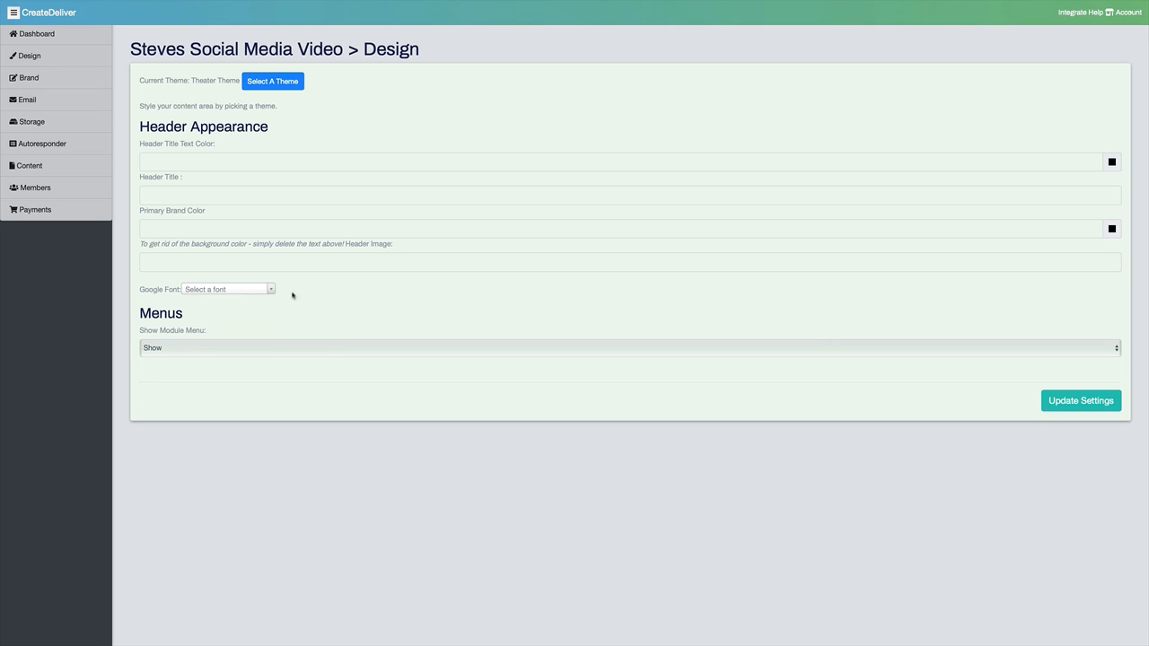
click(241, 292)
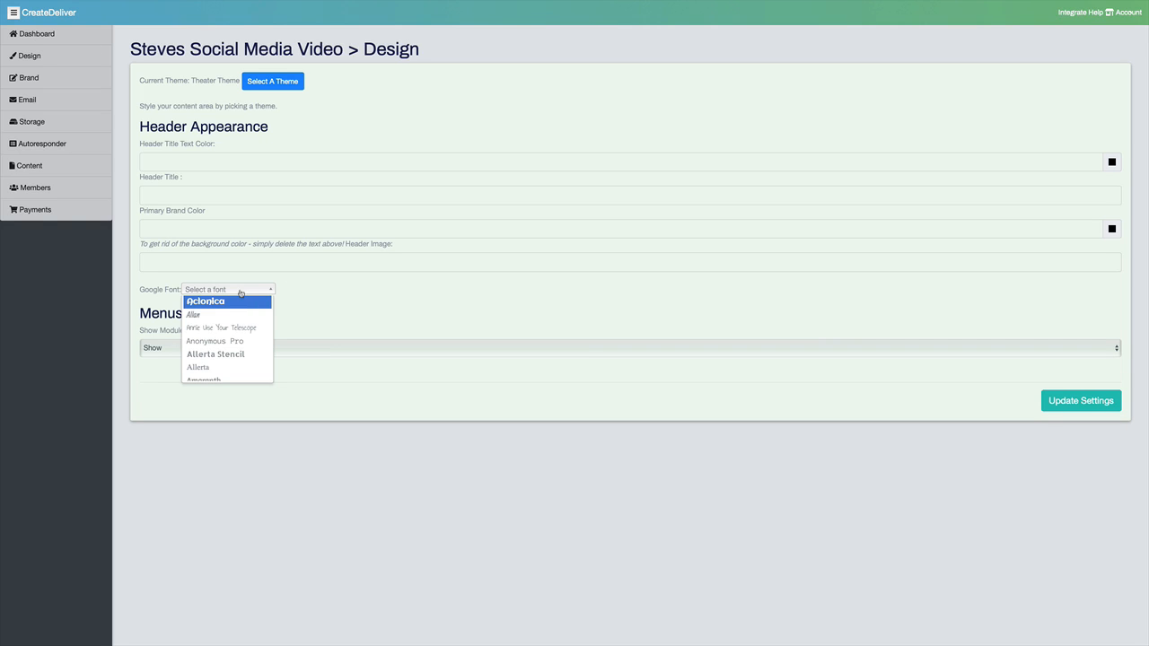
click(311, 316)
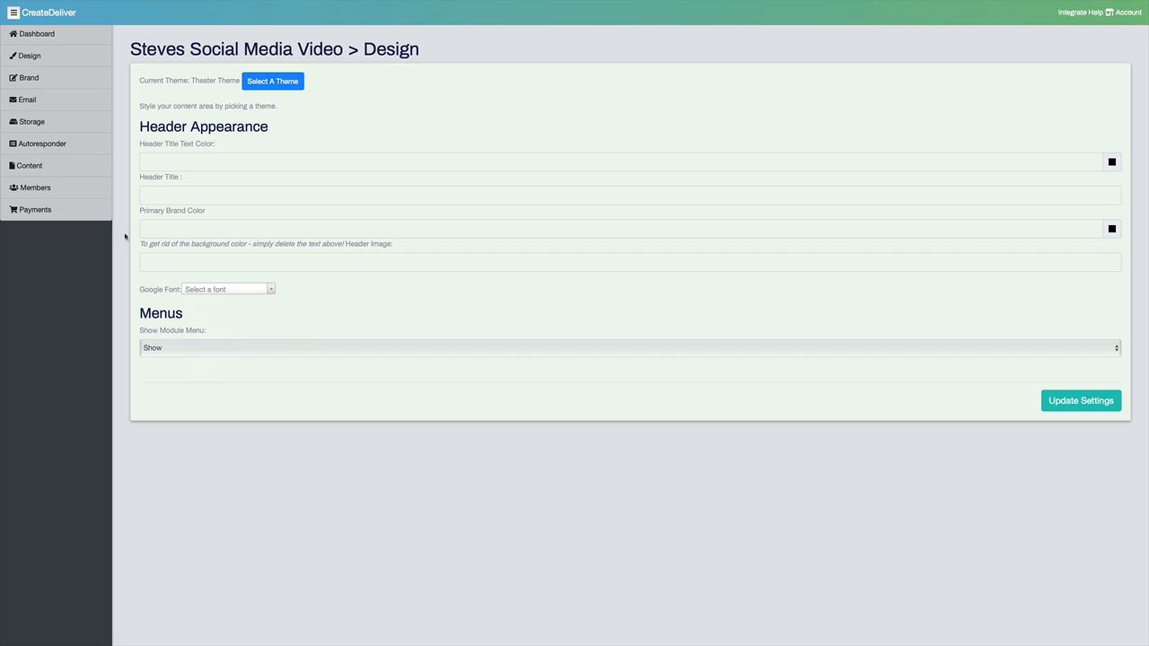
Return to the dashboard and view the Steves Social Media Video project's member-facing page
click(57, 41)
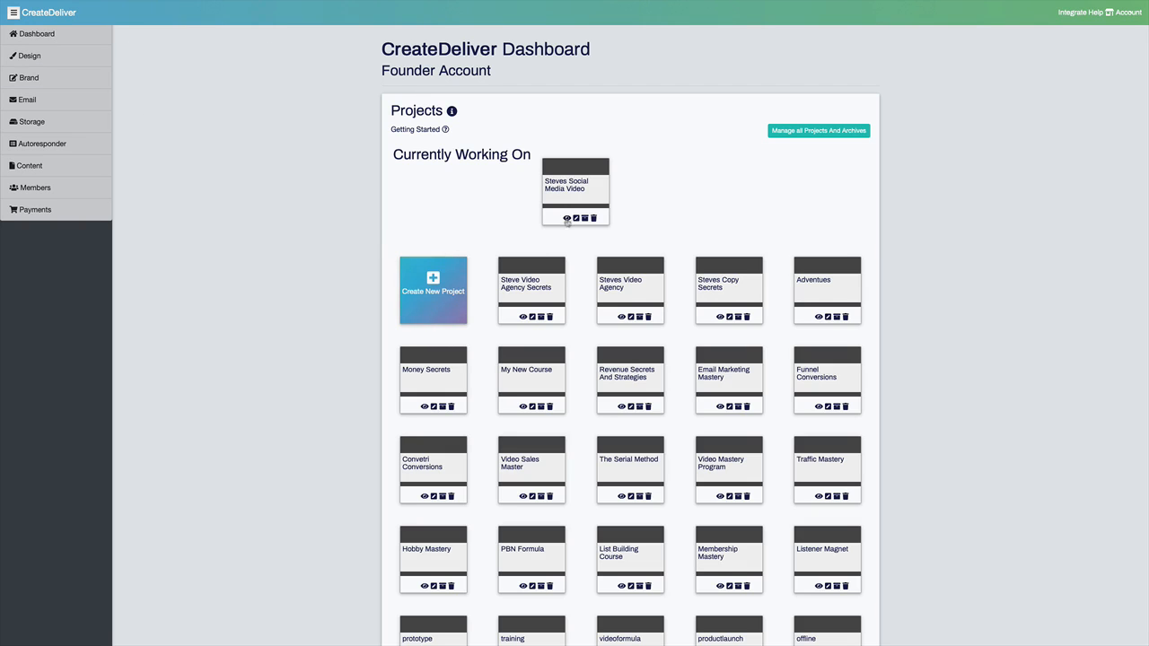
click(566, 219)
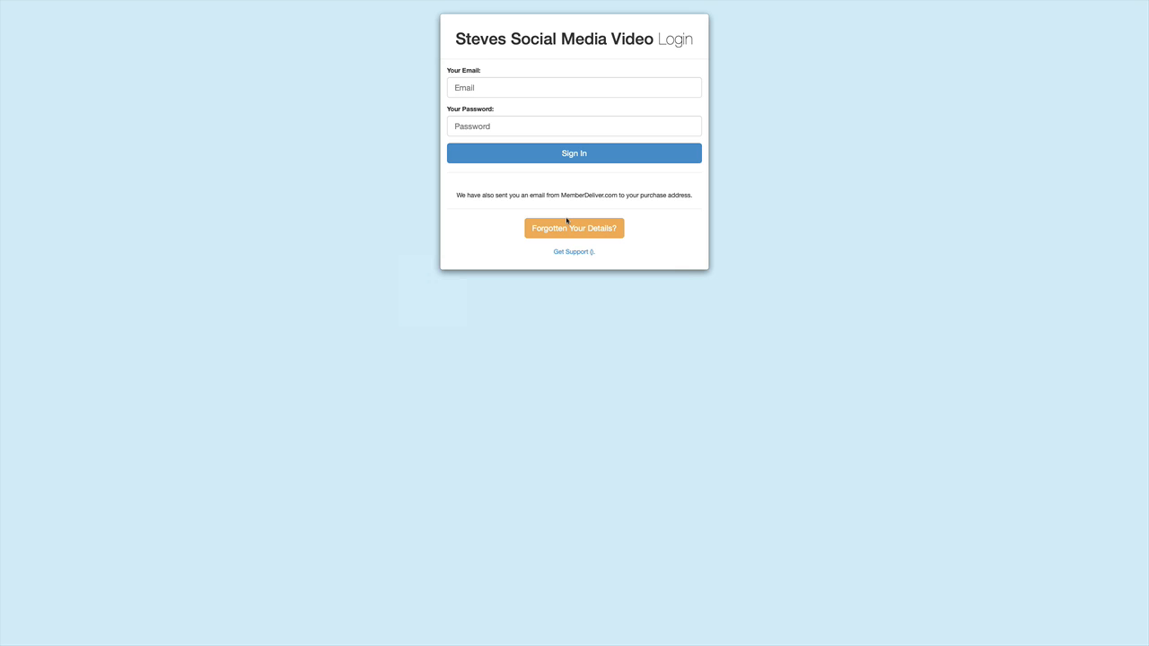